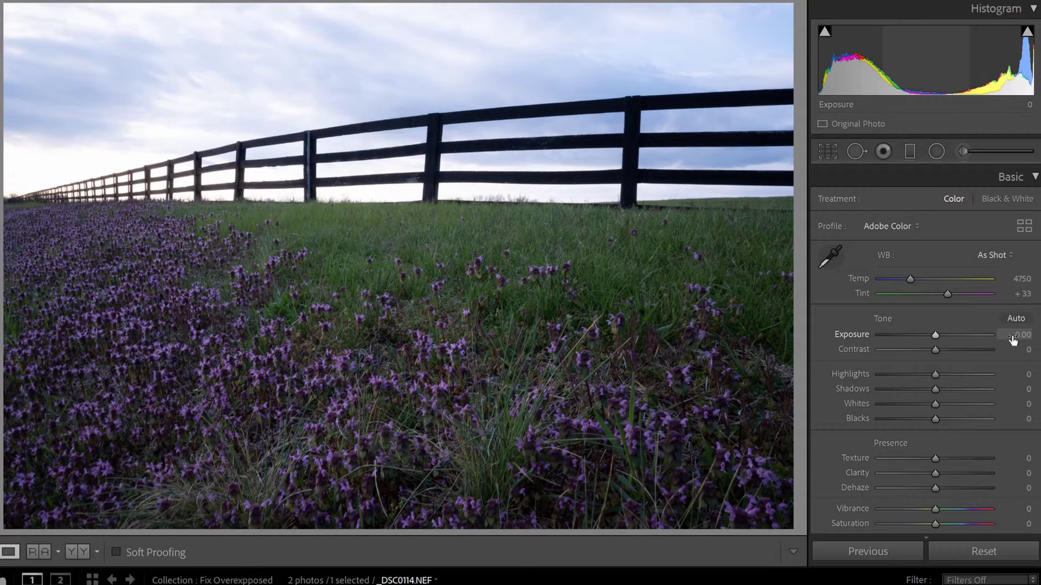
# - Recover the sky by setting Highlights to -100, with Exposure reset to 0.00
pyautogui.moveTo(1012, 340); pyautogui.dragTo(998, 338)
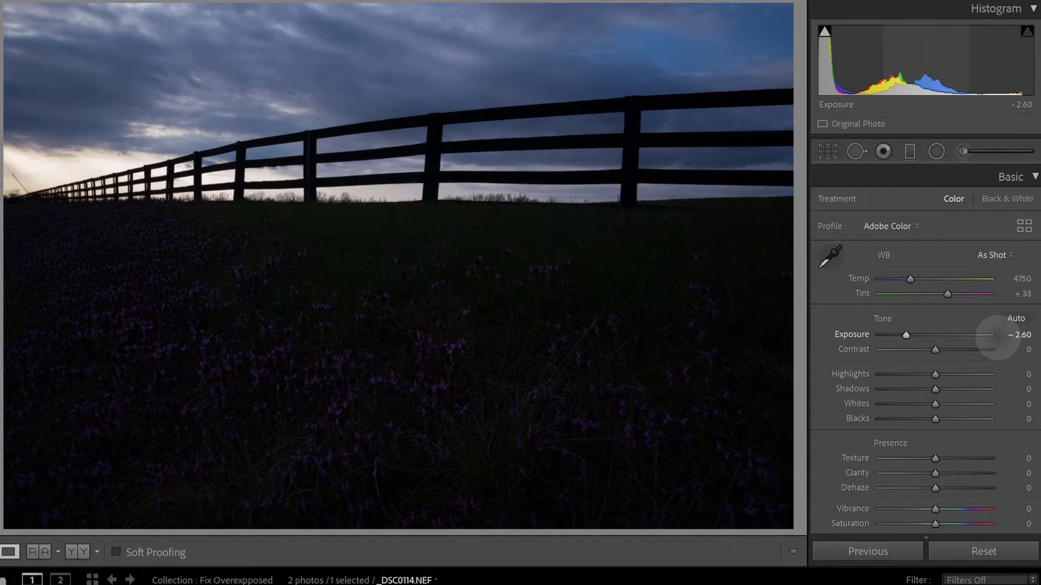
pyautogui.doubleClick(851, 335)
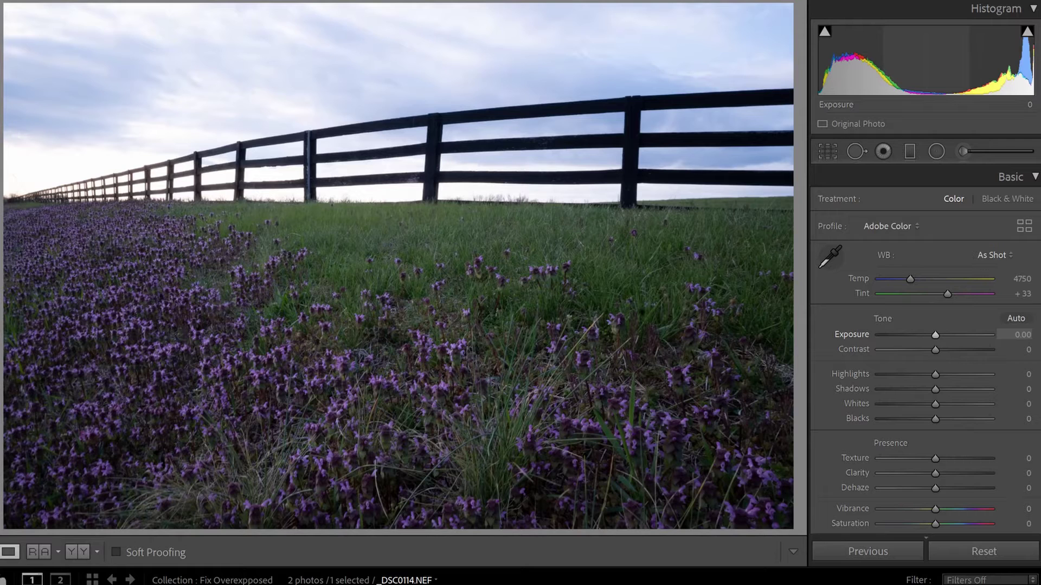
pyautogui.click(1020, 374)
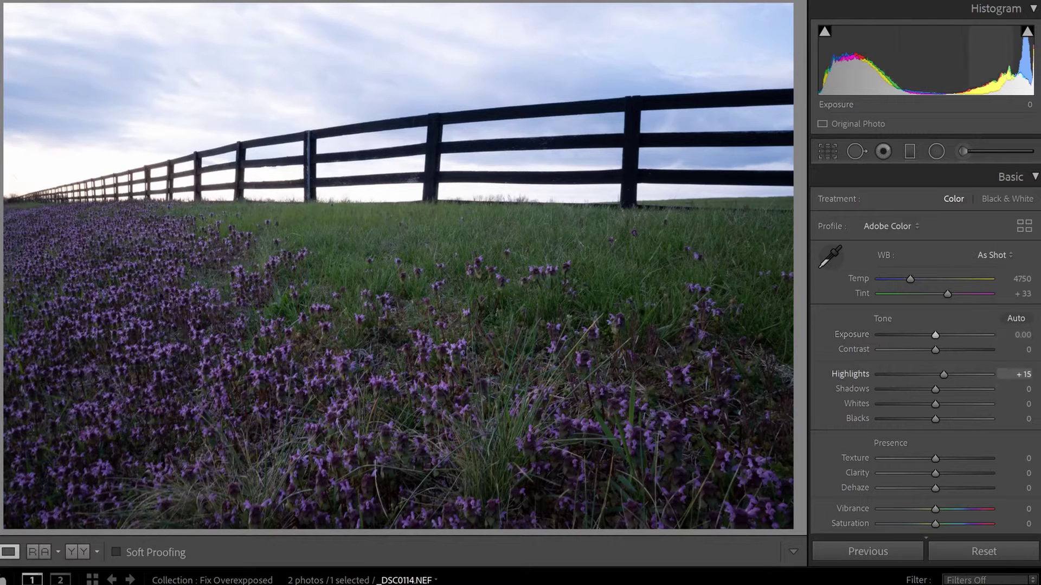
pyautogui.write('-100')
pyautogui.press('Return')
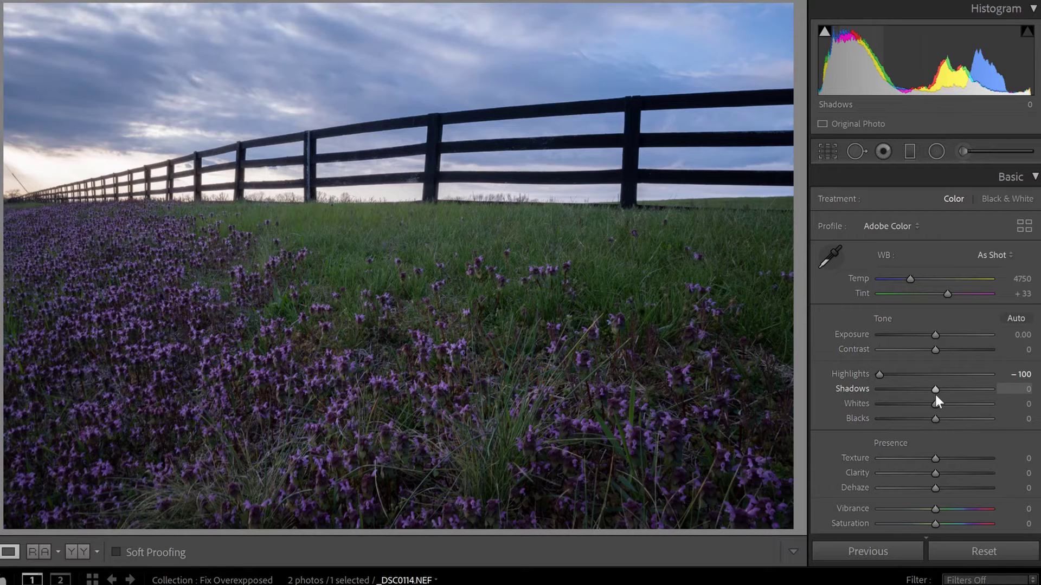
# - Push Shadows to +100 and lower Exposure to -1.14
pyautogui.moveTo(935, 394); pyautogui.dragTo(1020, 401)
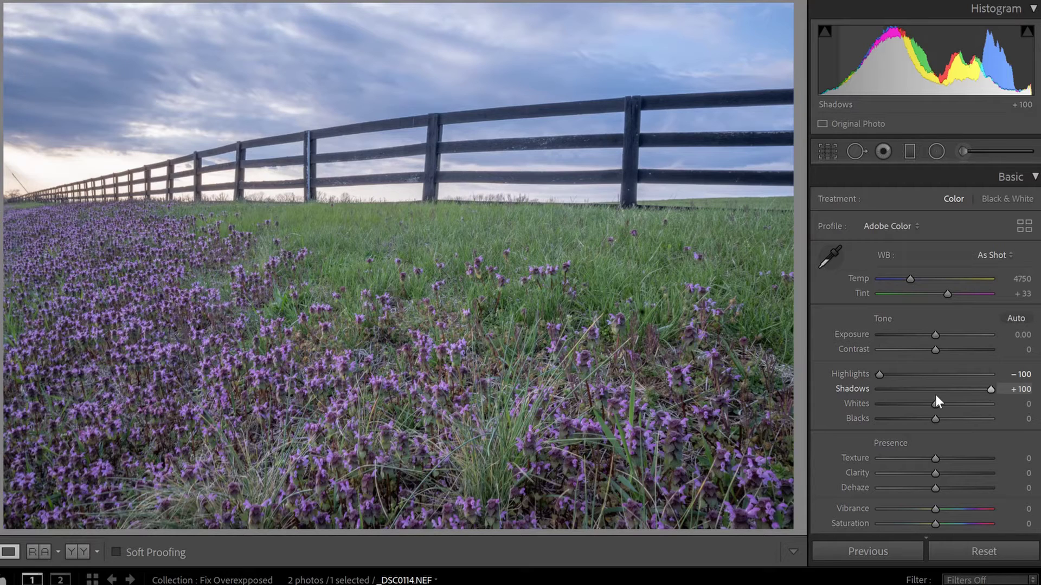
pyautogui.moveTo(936, 335); pyautogui.dragTo(924, 343)
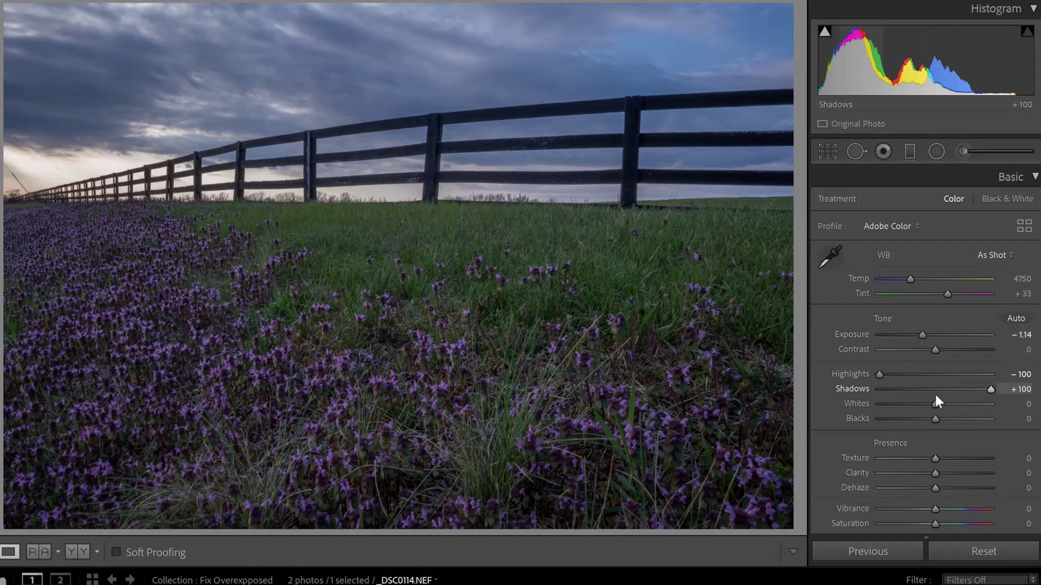
# - Bring Exposure up from -1.14 to -0.50
pyautogui.moveTo(922, 335); pyautogui.dragTo(932, 337)
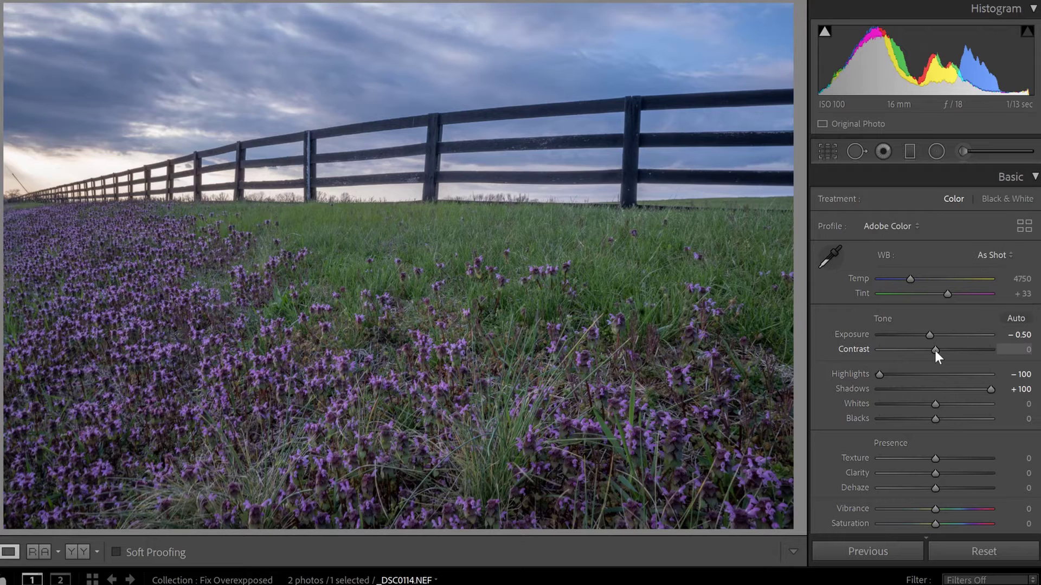
# - Preview a Contrast increase to +20
pyautogui.moveTo(934, 351); pyautogui.dragTo(949, 354)
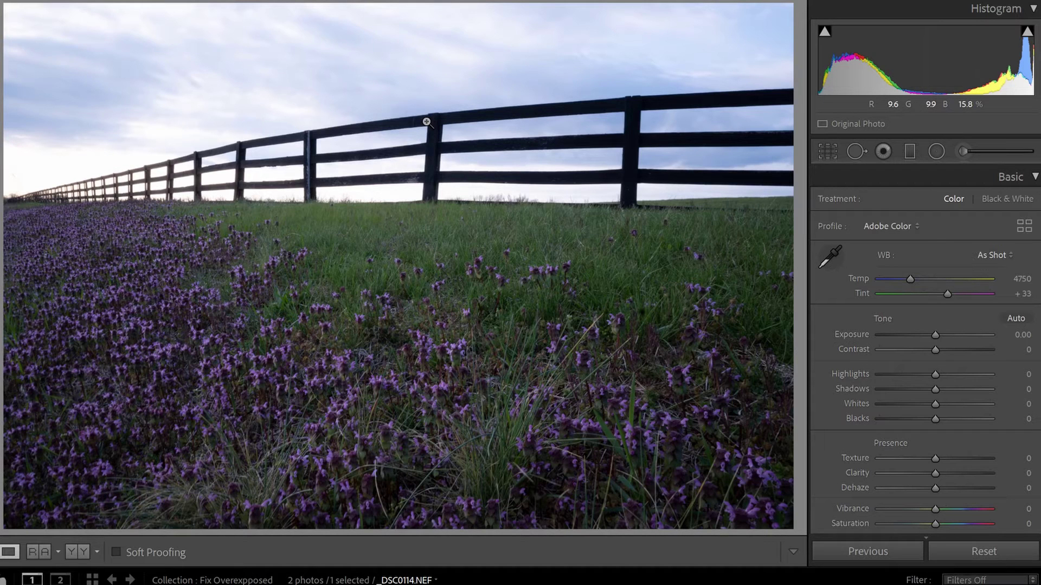
# - Add a graduated filter from sky to horizon at Exposure -1.76, shifted slightly lower
pyautogui.click(912, 152)
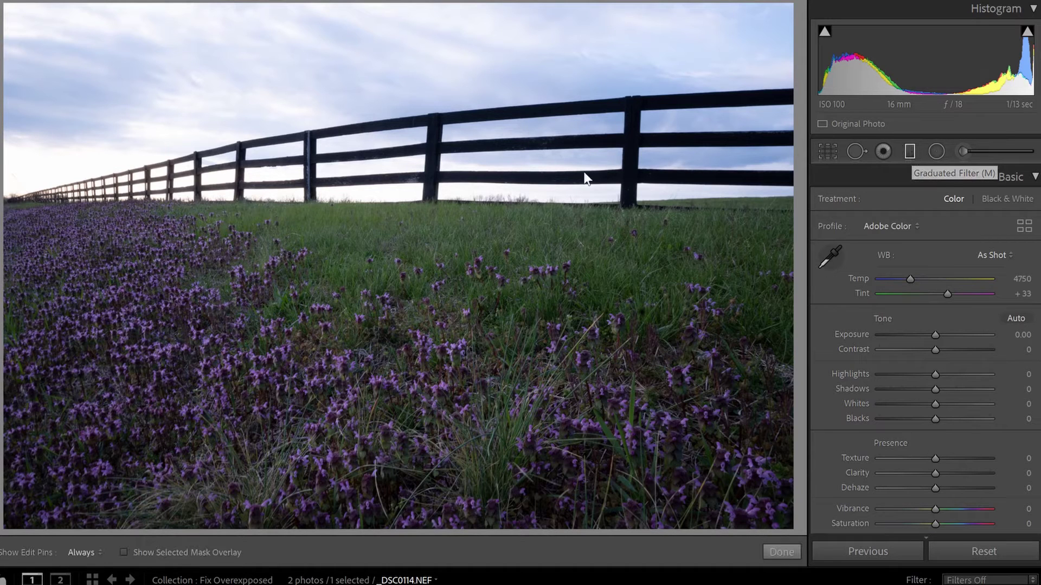
pyautogui.moveTo(425, 184); pyautogui.dragTo(427, 235)
pyautogui.doubleClick(828, 204)
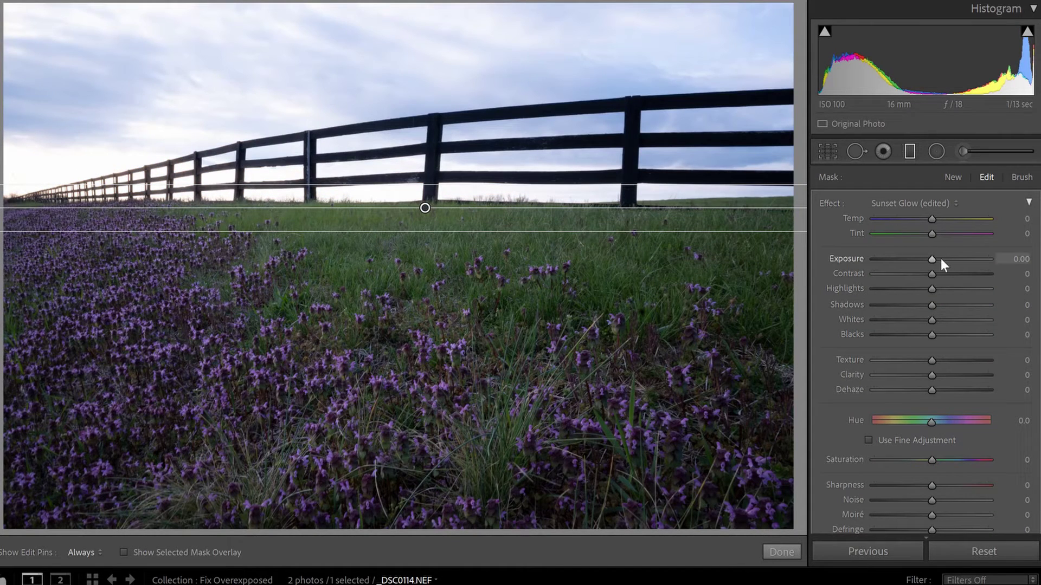
pyautogui.moveTo(933, 260); pyautogui.dragTo(907, 270)
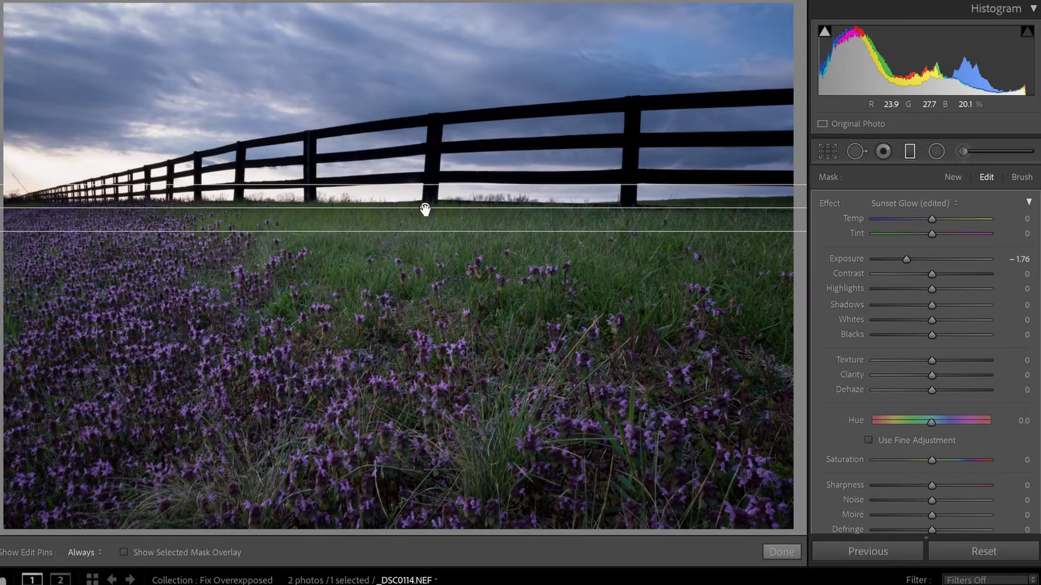
pyautogui.moveTo(425, 208)
pyautogui.mouseDown()
pyautogui.moveTo(426, 227)
pyautogui.moveTo(427, 217)
pyautogui.mouseUp()
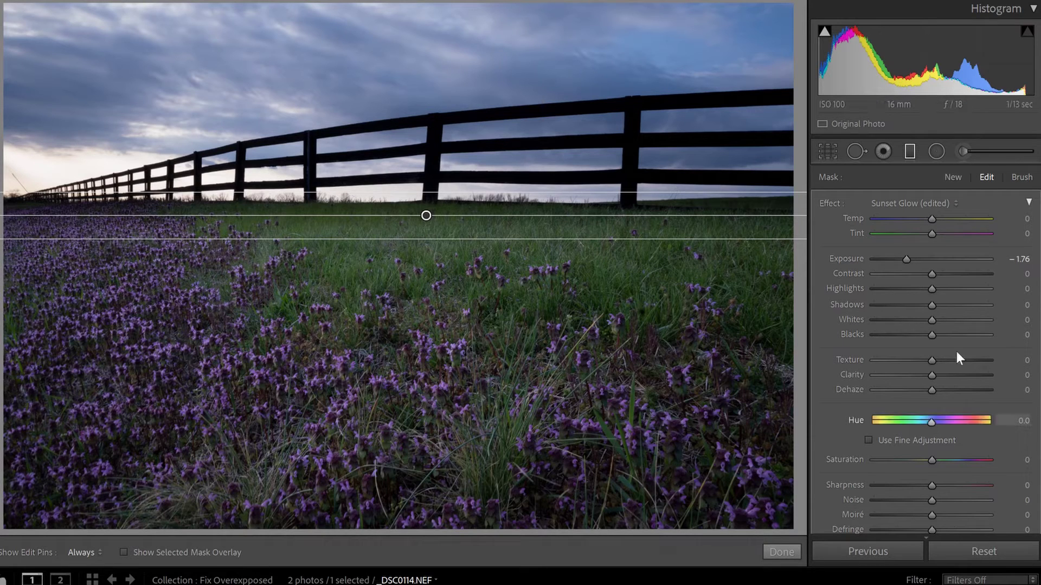
# - Set the sky filter's Range Mask to Luminance
pyautogui.scroll(-5, 891, 365)
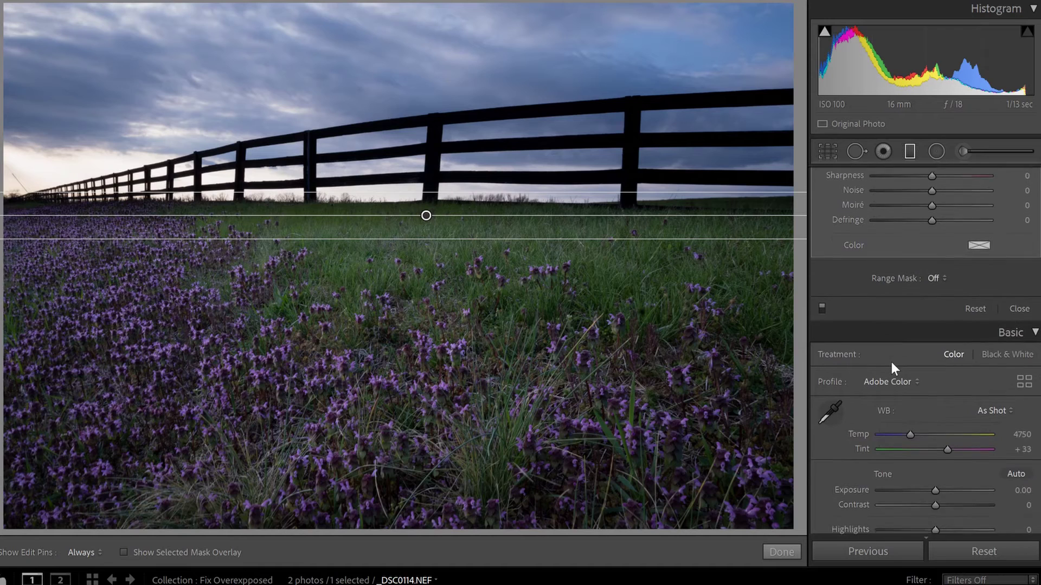
pyautogui.scroll(-2, 891, 362)
pyautogui.scroll(6, 892, 362)
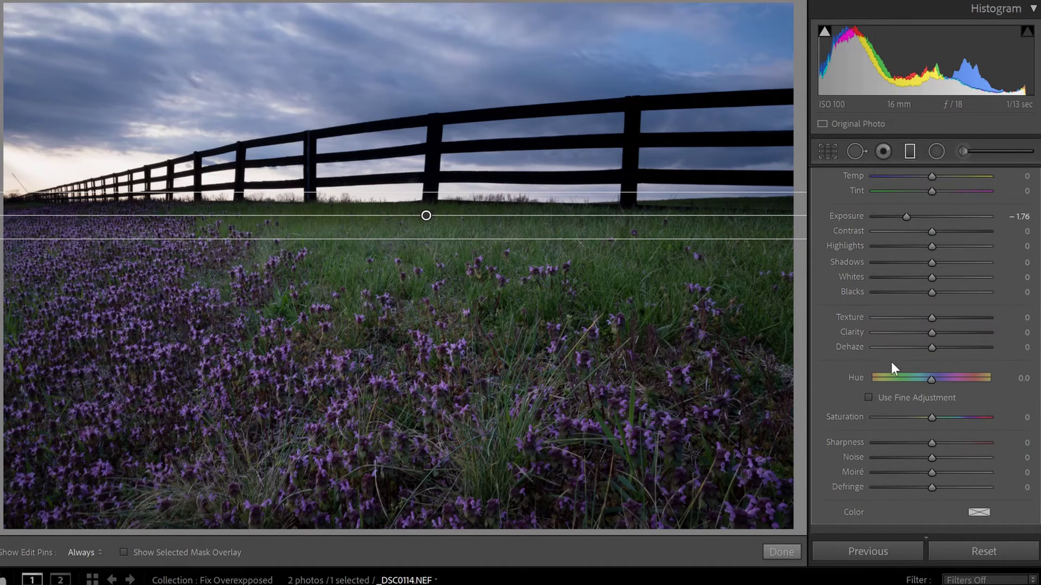
pyautogui.scroll(-2, 888, 459)
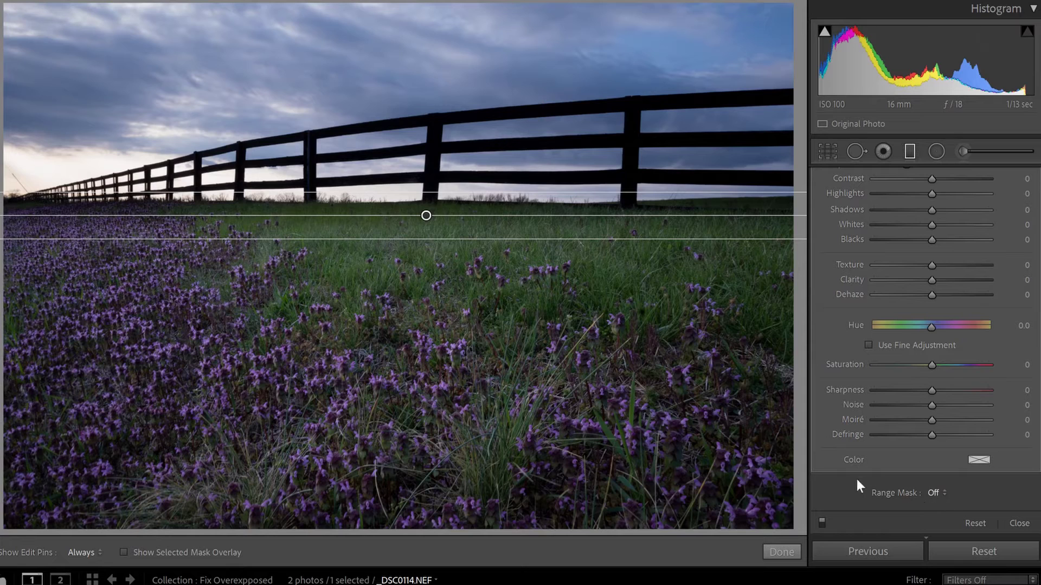
pyautogui.click(937, 493)
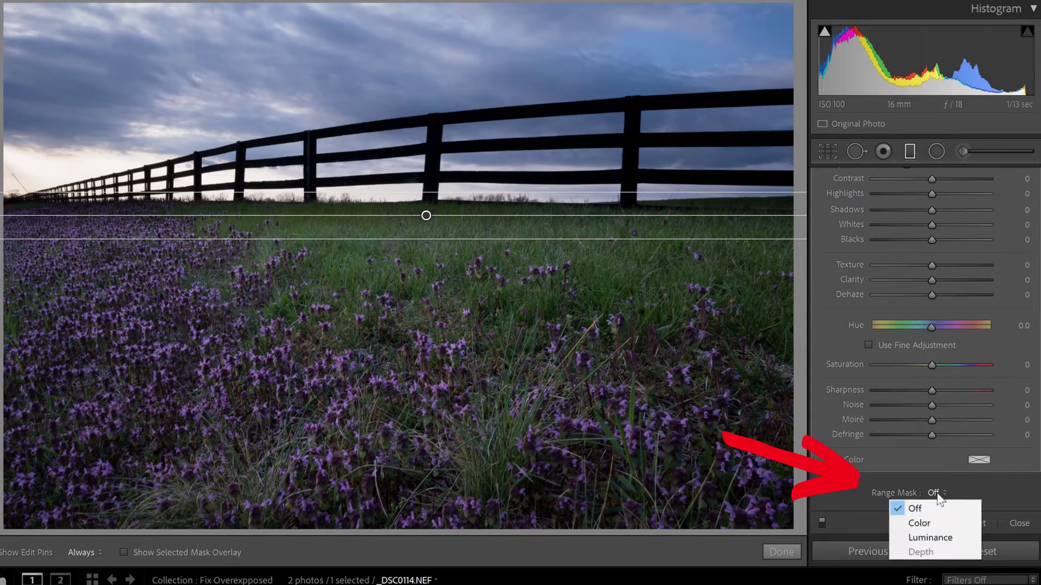
pyautogui.click(920, 539)
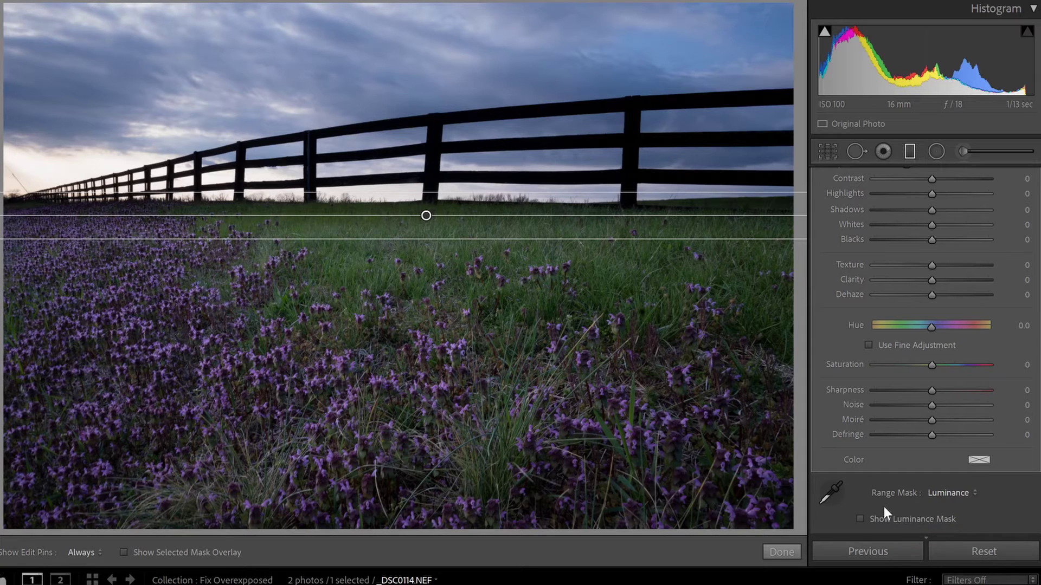
pyautogui.scroll(-4, 882, 504)
pyautogui.scroll(-1, 880, 508)
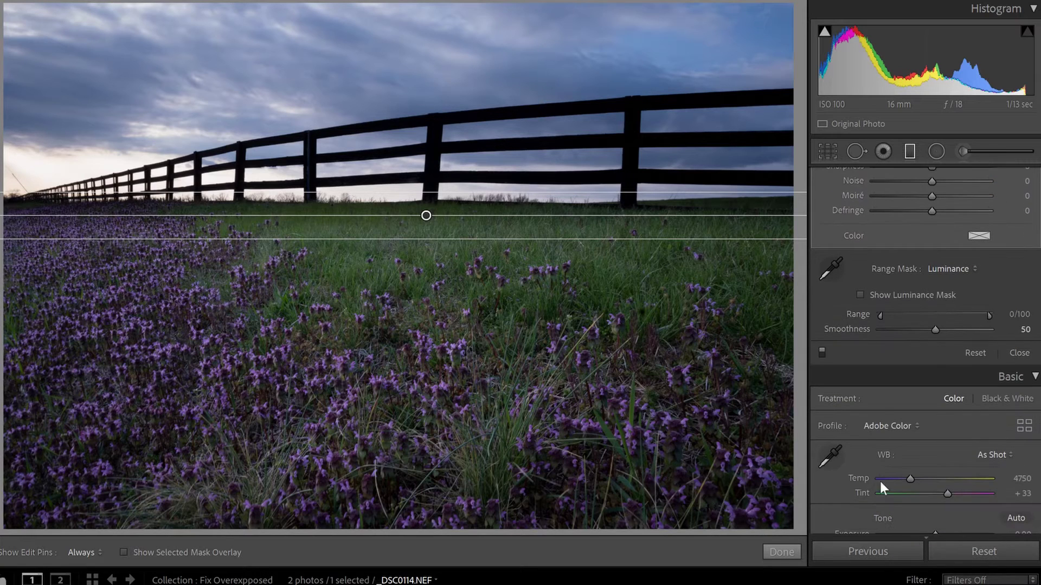
# - Show the luminance mask and narrow its Range to 56/100 so the fence drops out
pyautogui.click(861, 295)
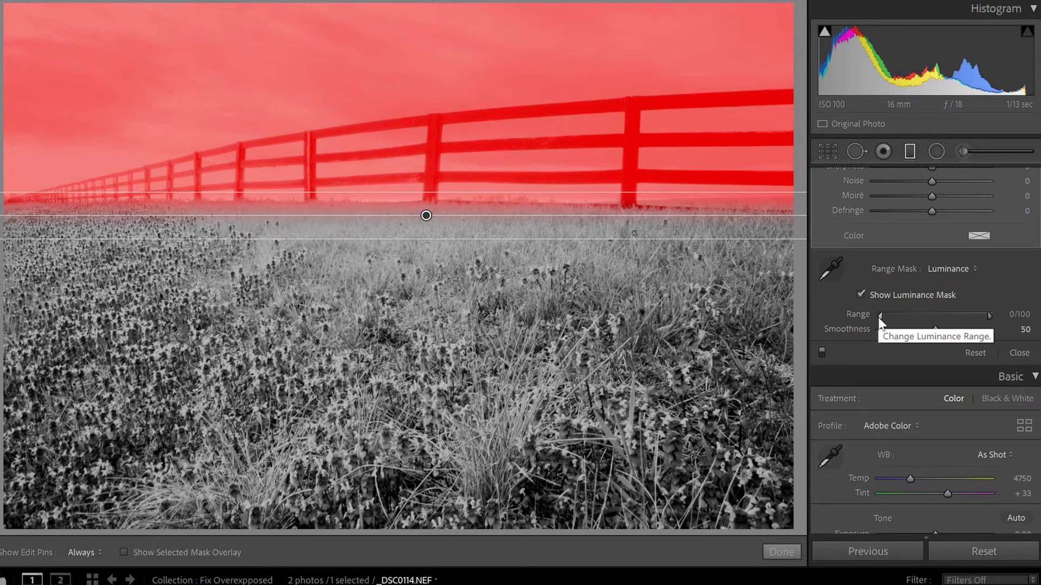
pyautogui.moveTo(879, 316); pyautogui.dragTo(885, 318)
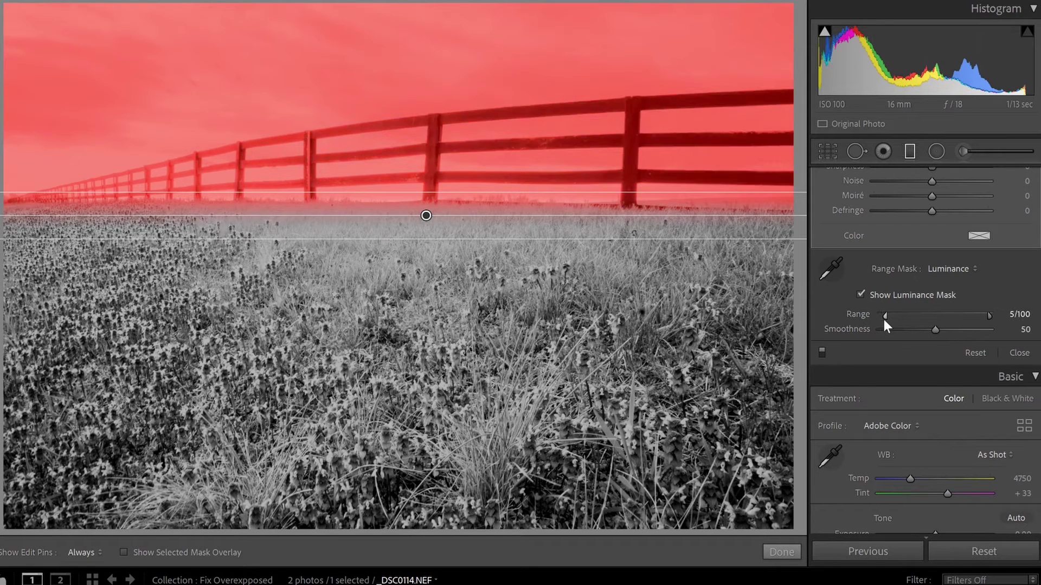
pyautogui.moveTo(883, 321); pyautogui.dragTo(936, 325)
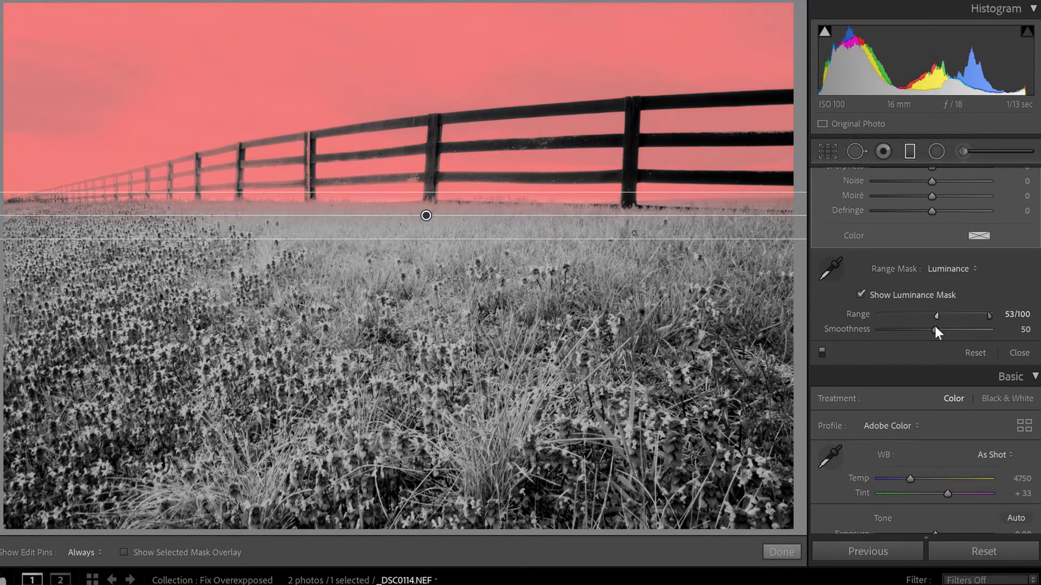
pyautogui.moveTo(936, 326); pyautogui.dragTo(958, 326)
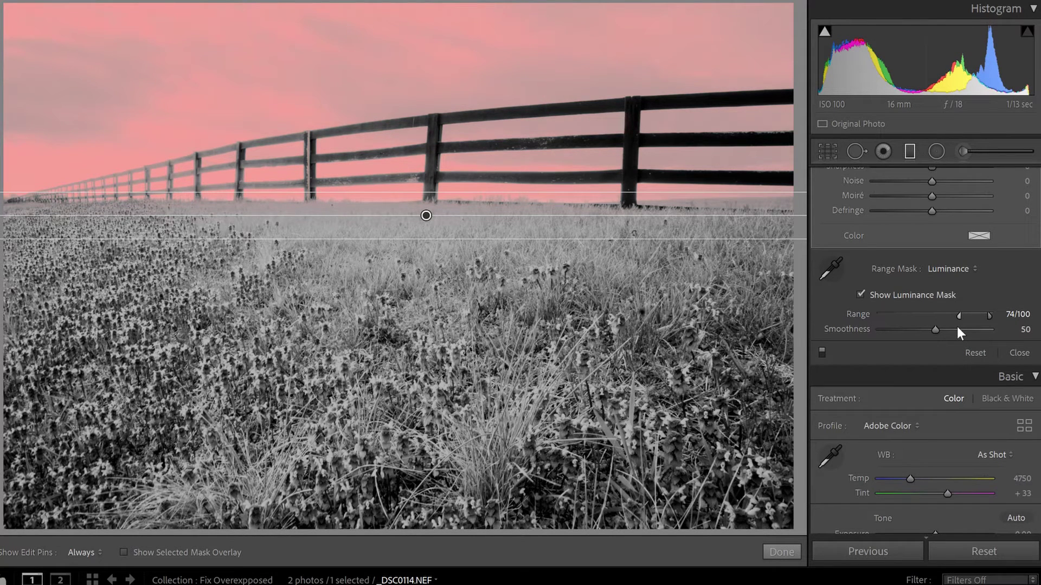
pyautogui.moveTo(958, 326)
pyautogui.mouseDown()
pyautogui.moveTo(923, 326)
pyautogui.moveTo(937, 328)
pyautogui.mouseUp()
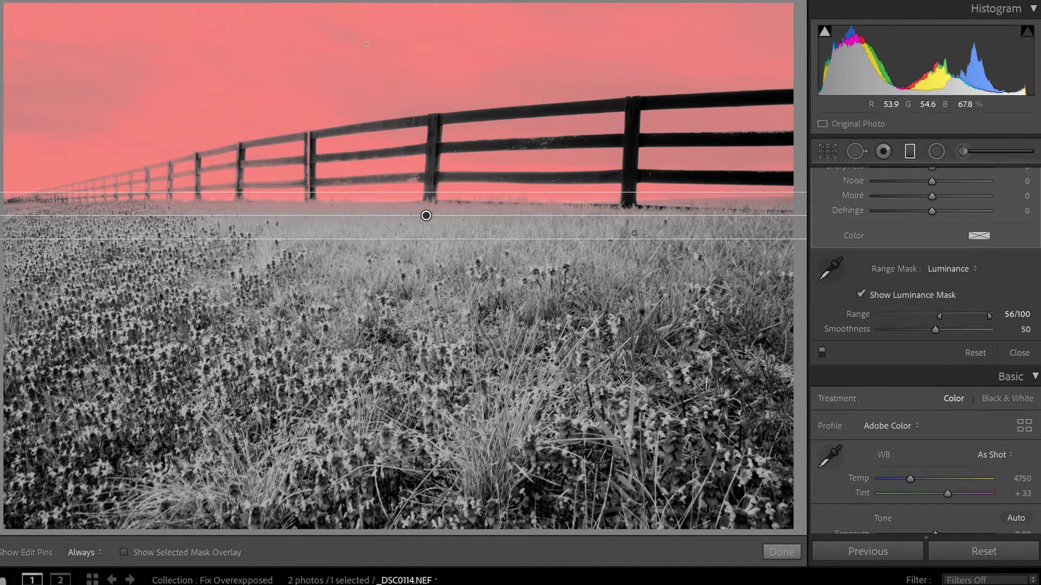
pyautogui.scroll(6, 911, 269)
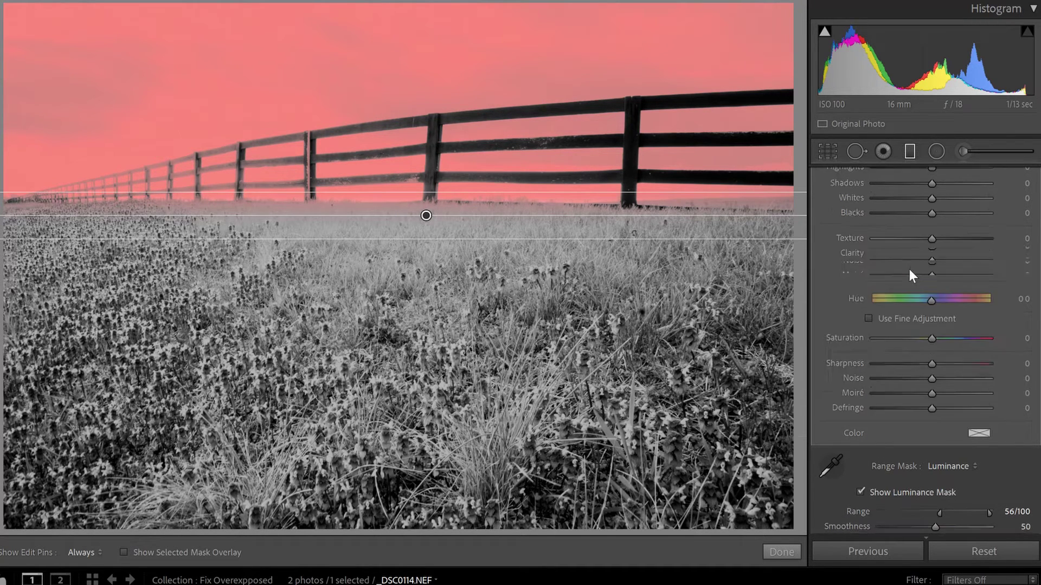
pyautogui.scroll(-5, 909, 269)
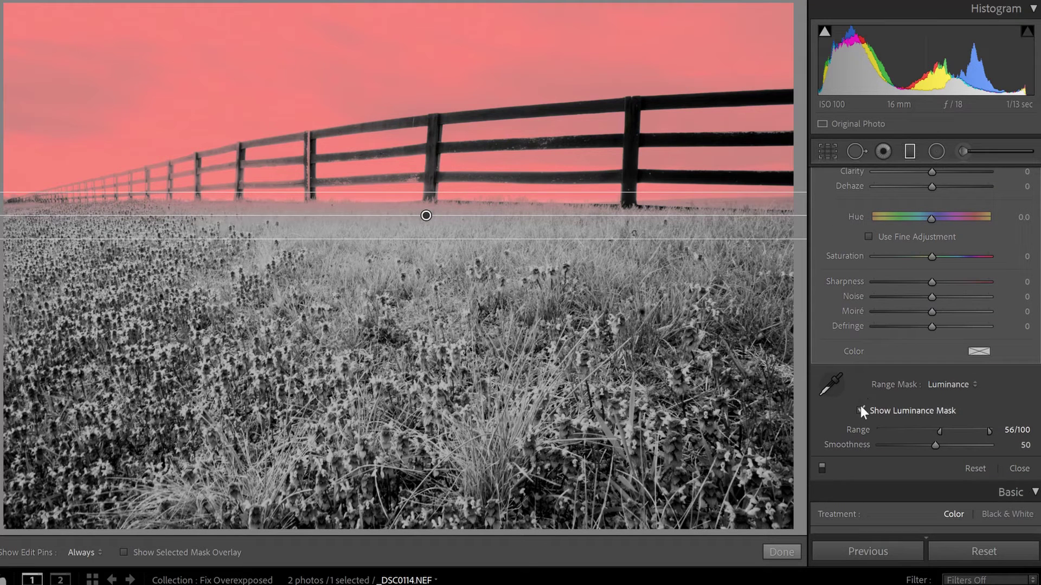
# - Hide the mask overlay and toggle the sky filter off and on to compare
pyautogui.click(860, 410)
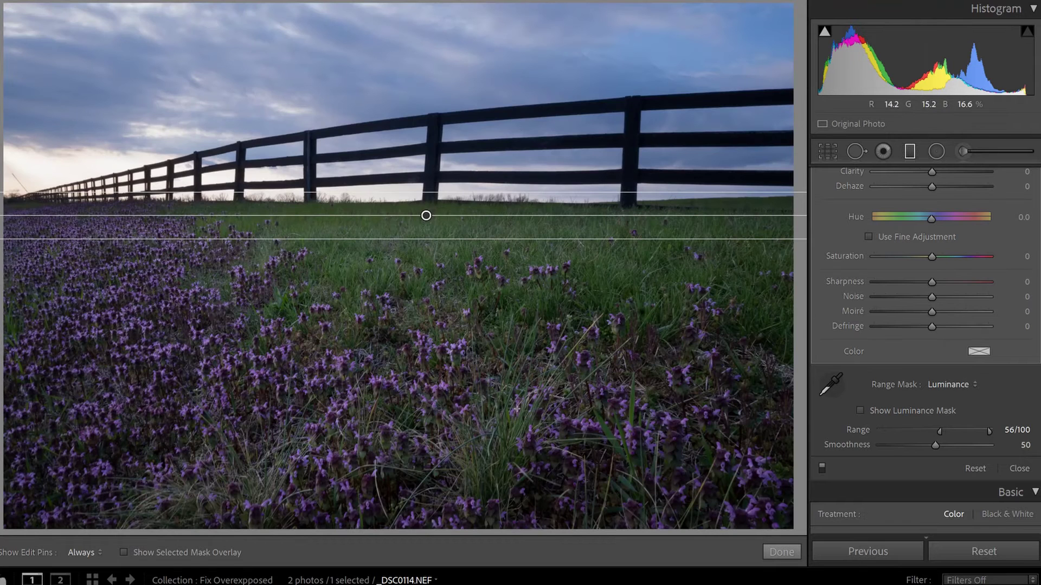
pyautogui.click(822, 466)
pyautogui.click(823, 468)
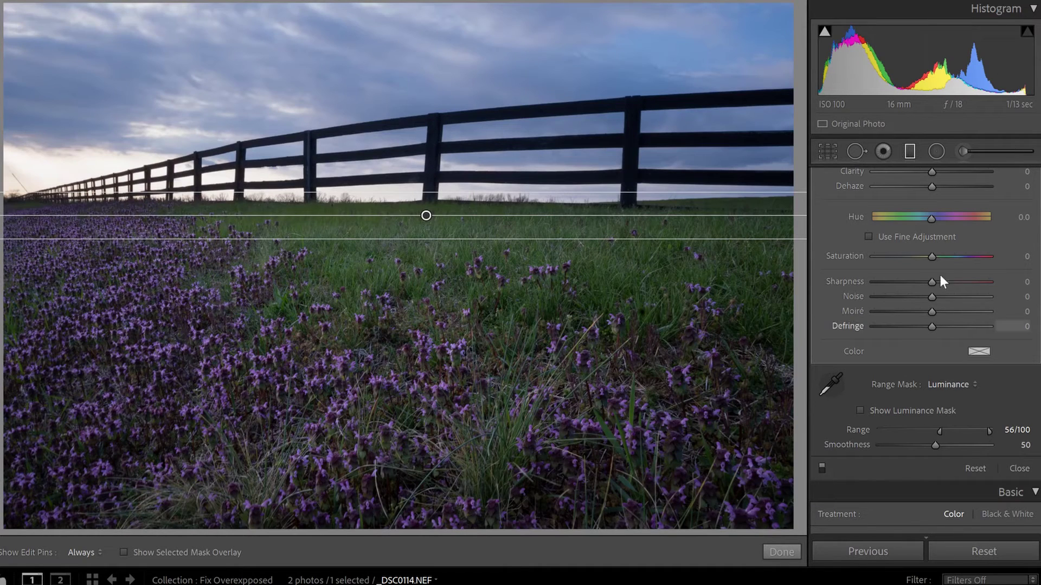
pyautogui.scroll(3, 945, 259)
pyautogui.scroll(-6, 945, 261)
pyautogui.scroll(-3, 945, 258)
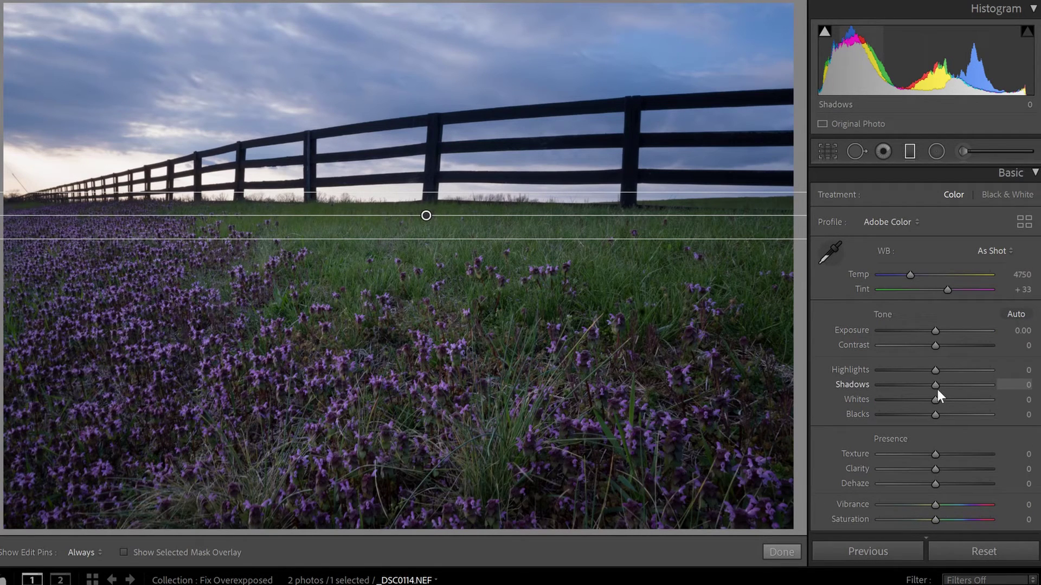
# - Raise Shadows to +54 and Contrast to +17
pyautogui.moveTo(938, 390); pyautogui.dragTo(966, 389)
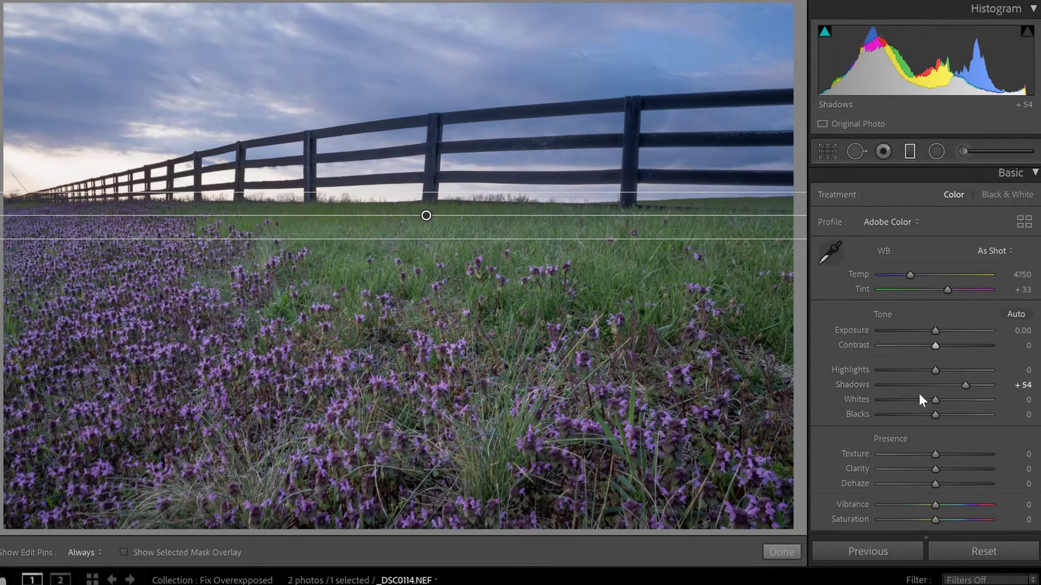
pyautogui.moveTo(935, 348); pyautogui.dragTo(944, 349)
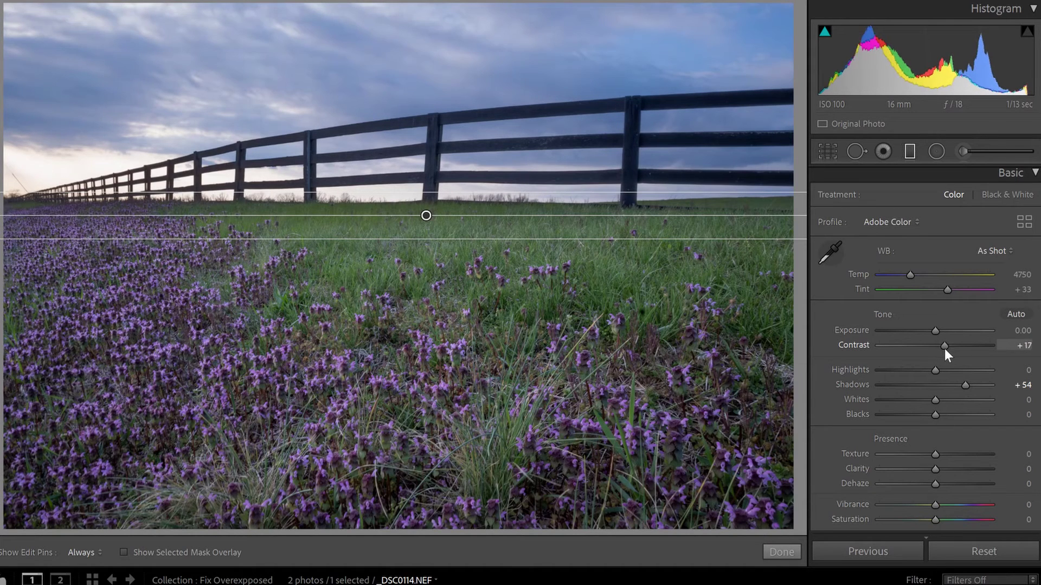